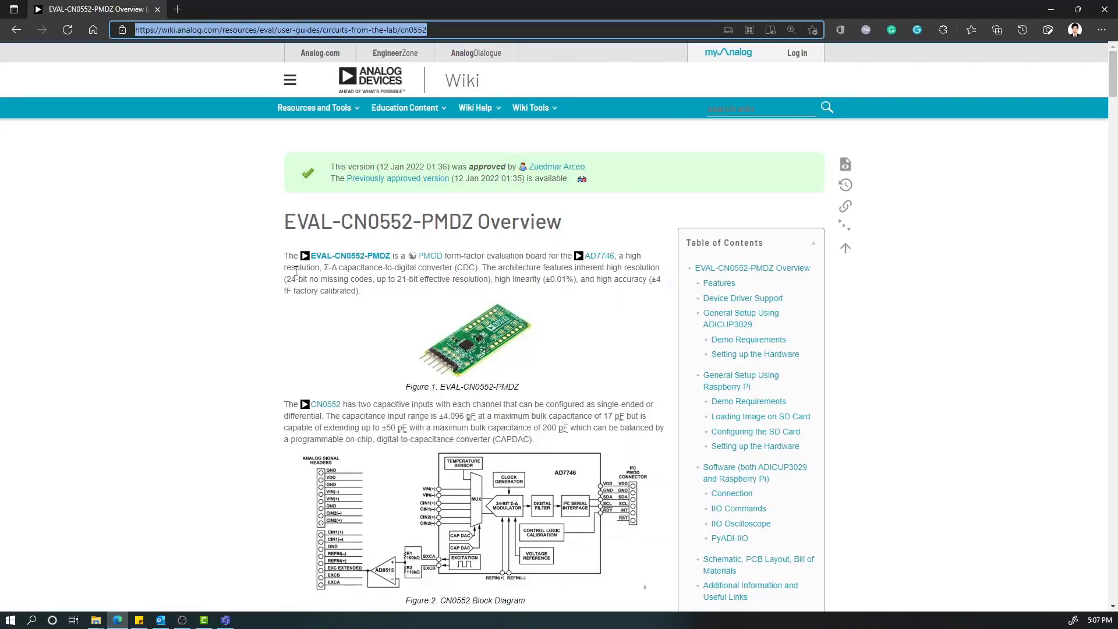
Download the ADuCM3029_demo_cn0552.hex firmware from Demo Requirements as cn0552.zip
left_click(184, 310)
scroll(184, 310, "down", 20)
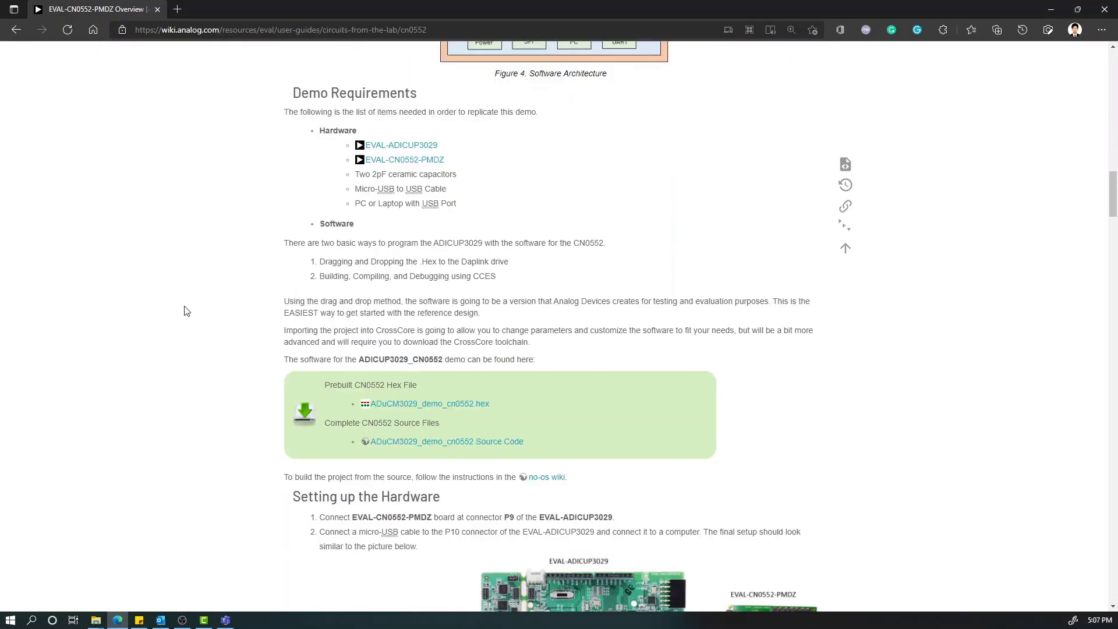
scroll(184, 310, "down", 3)
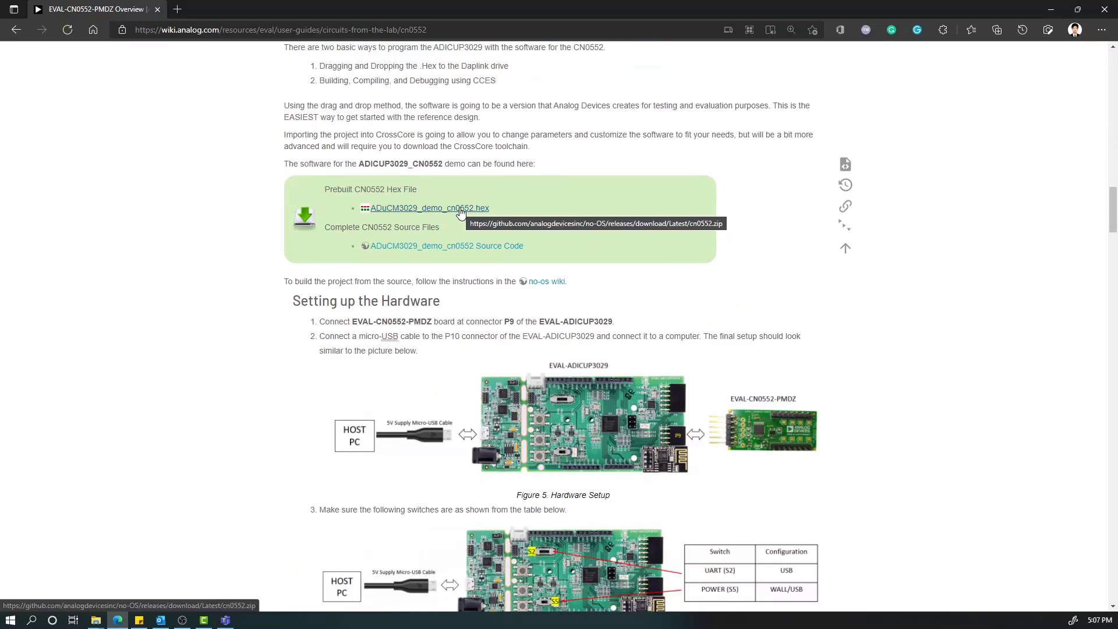
left_click(461, 213)
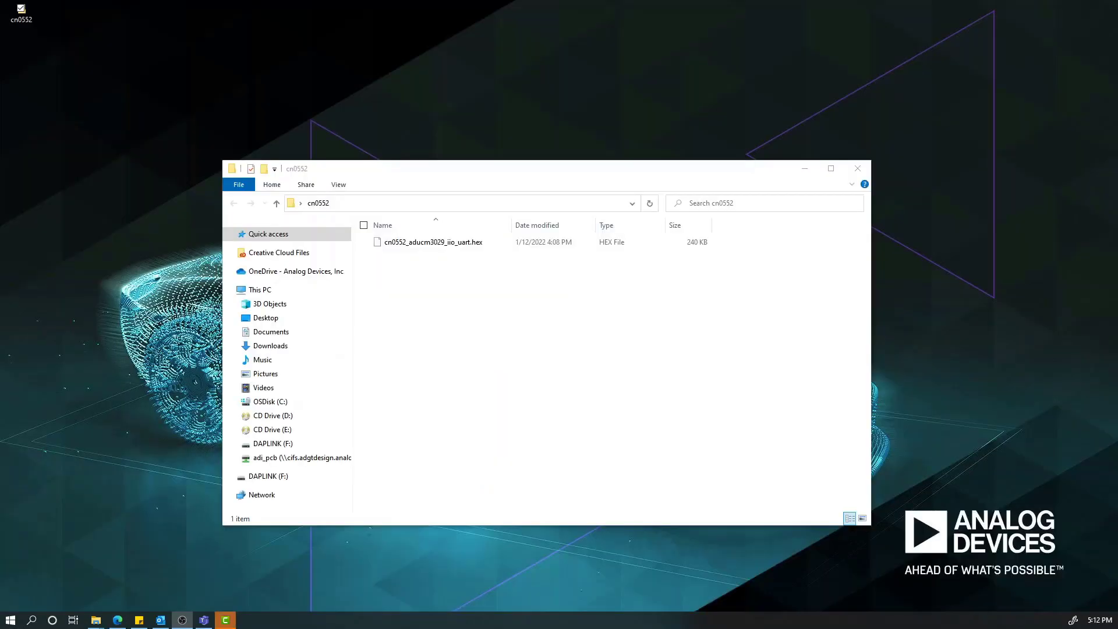
Copy cn0552_aducm3029_iio_uart.hex onto the DAPLINK (F:) drive
left_click(653, 242)
left_click_drag(652, 244, 301, 476)
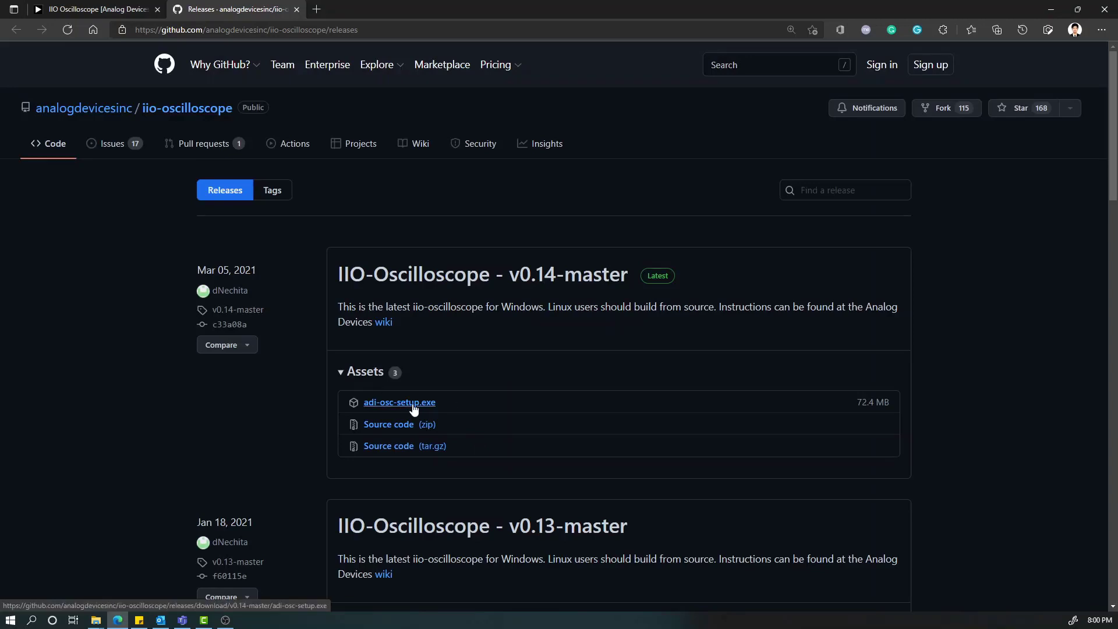
Download adi-osc-setup.exe from the v0.14-master release assets
left_click(413, 407)
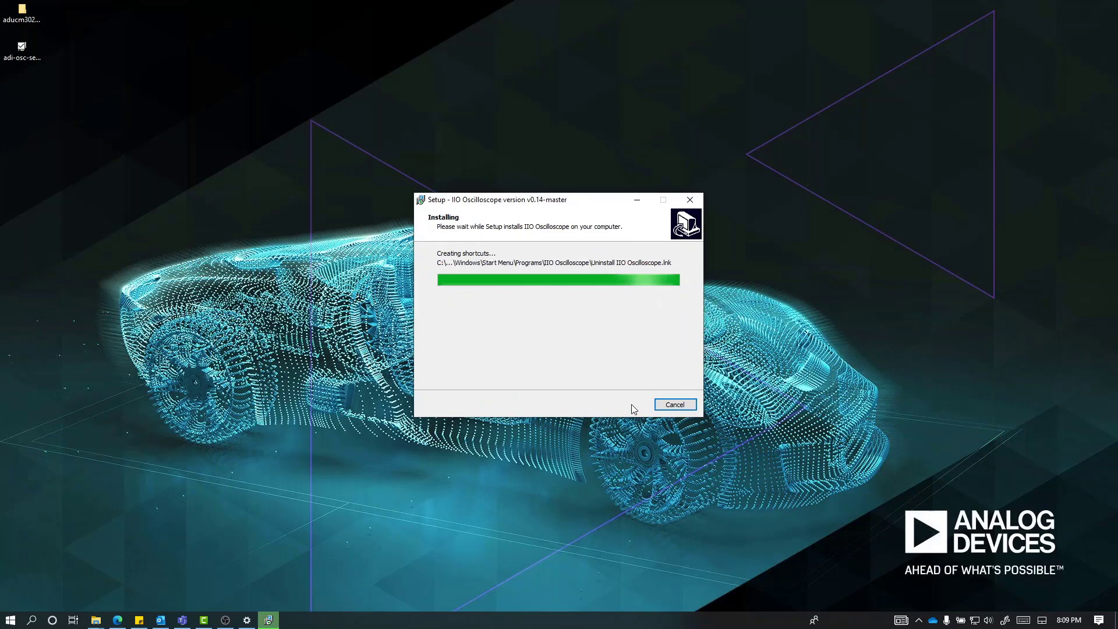
Close the finished installer and launch IIO Oscilloscope from the Start search
left_click(625, 405)
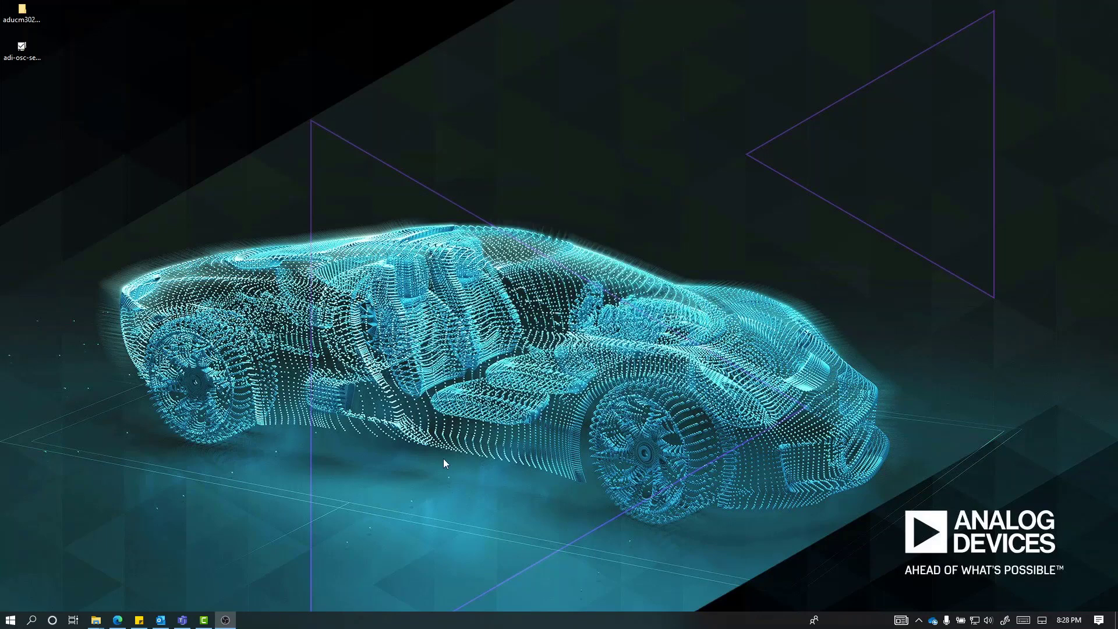
key("super")
type("iio")
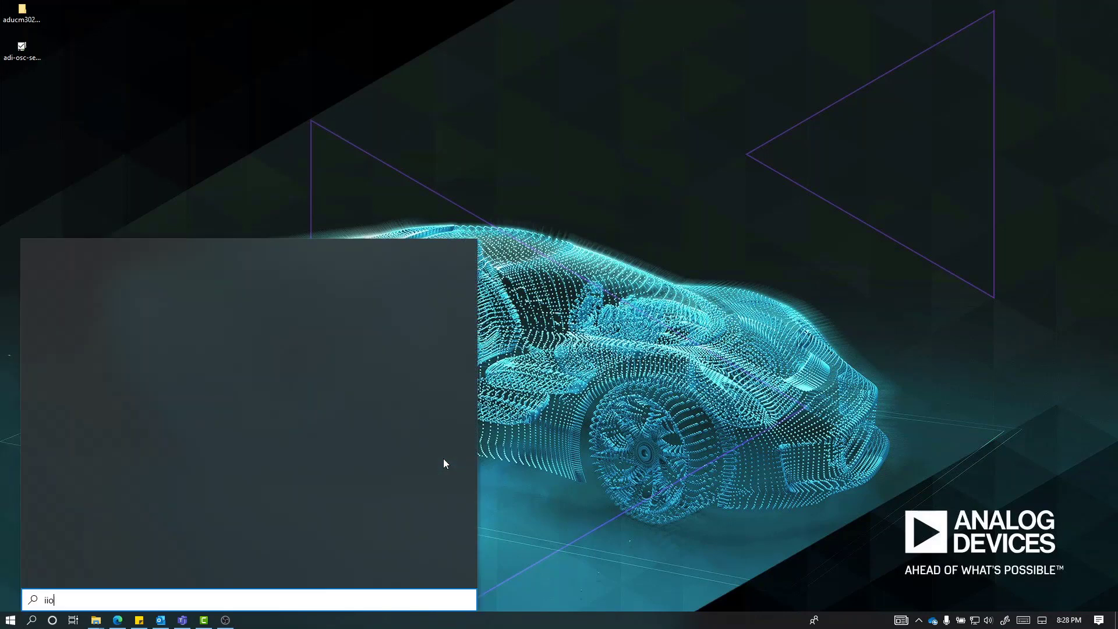
key("Return")
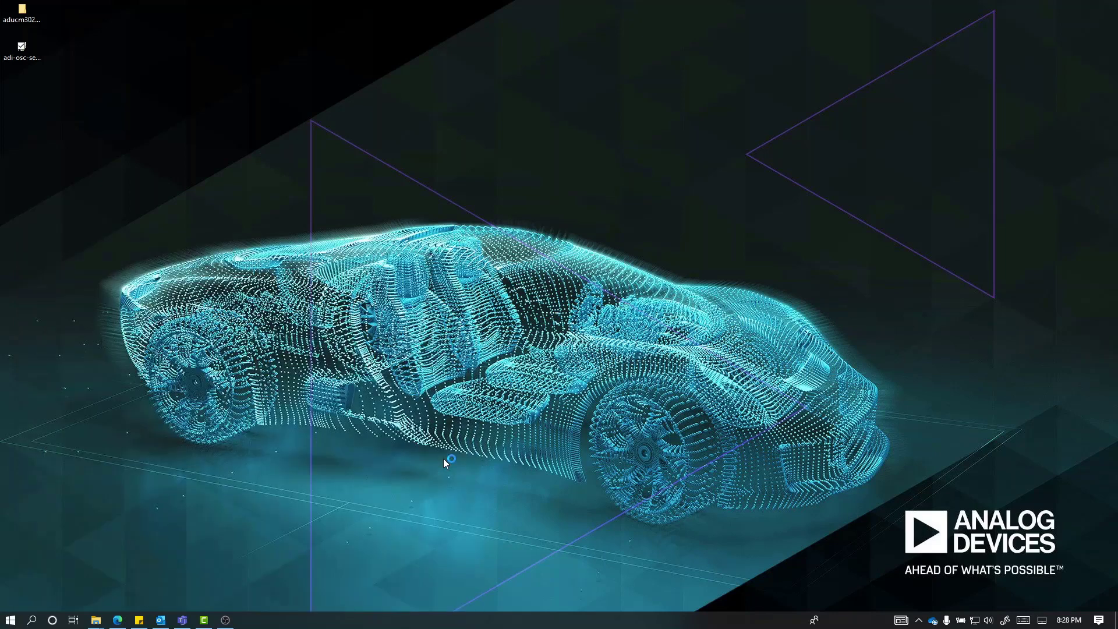
Use Serial Context on COM13 at 115200 baud and refresh to detect ad7746
left_click(331, 255)
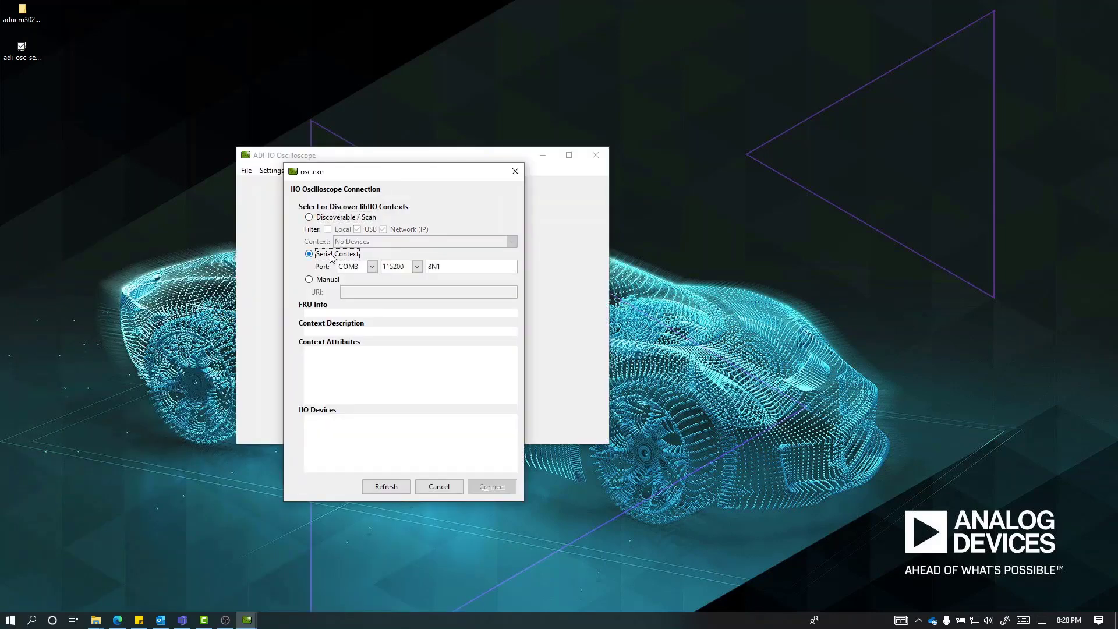
left_click(372, 267)
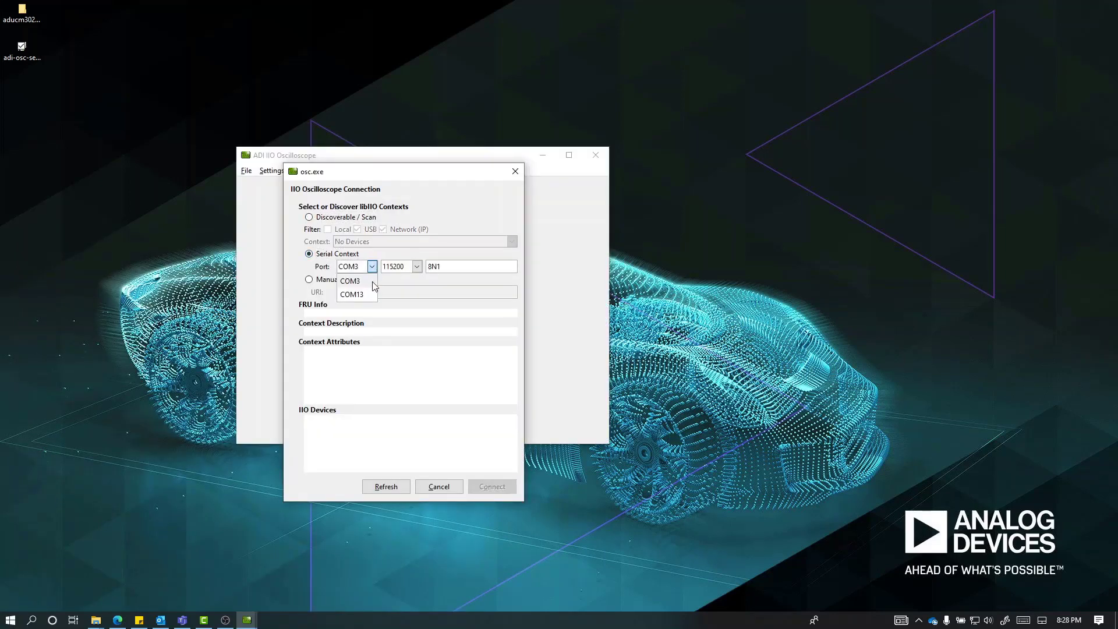
left_click(372, 299)
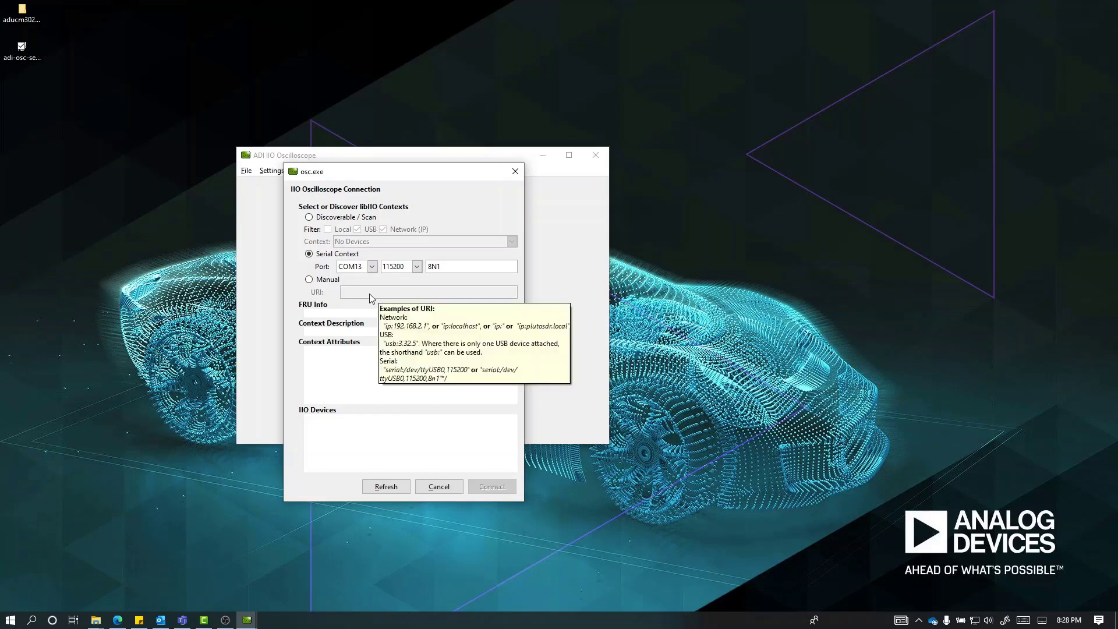
left_click(417, 266)
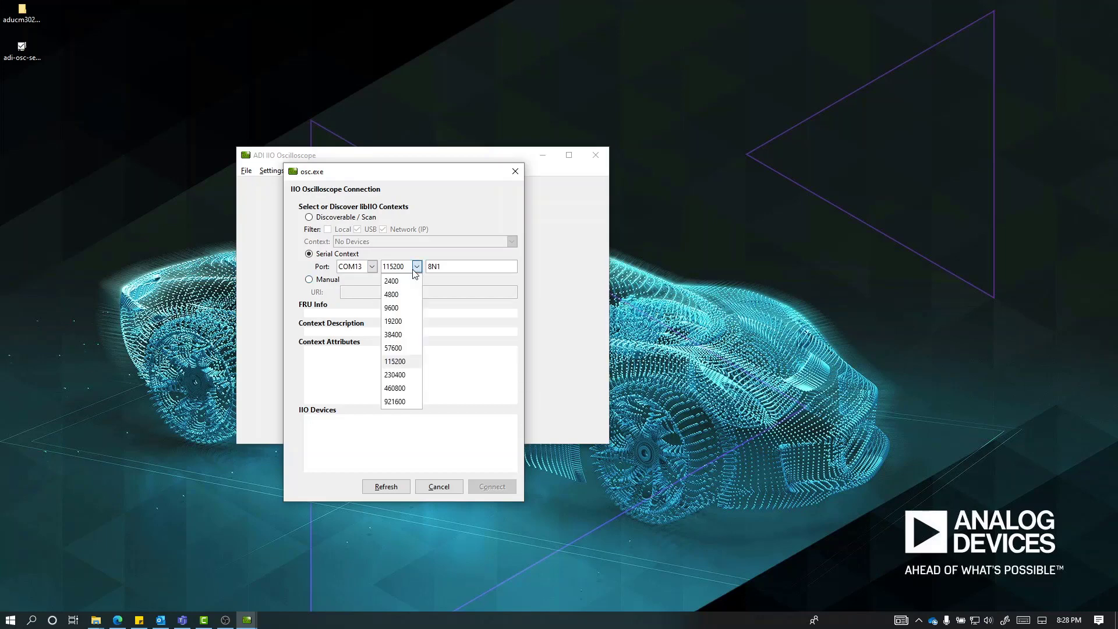
left_click(401, 361)
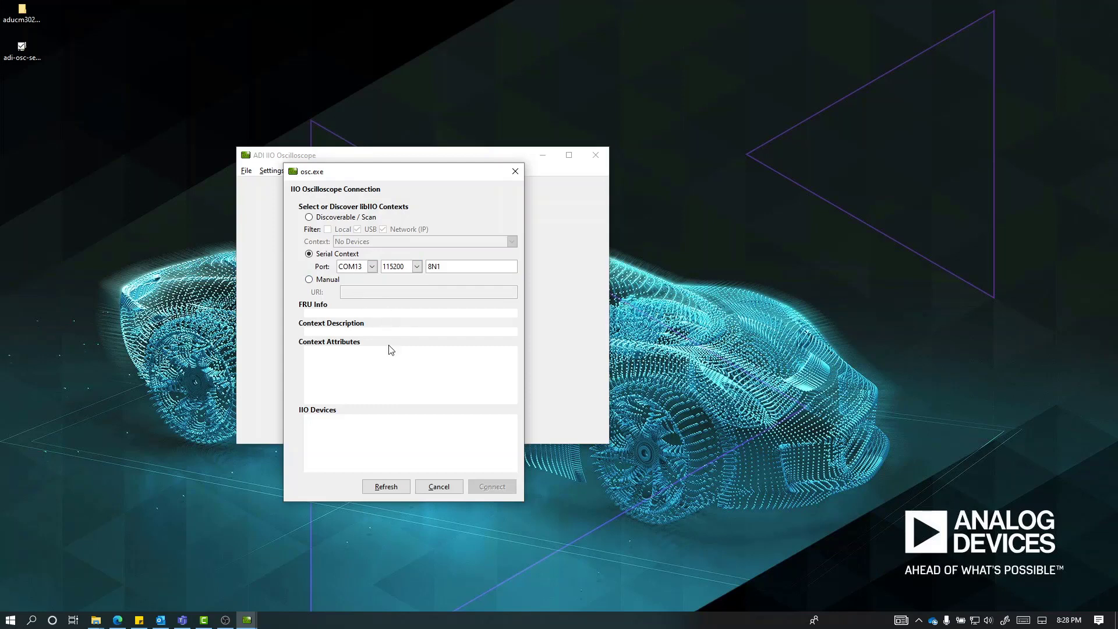
left_click(384, 491)
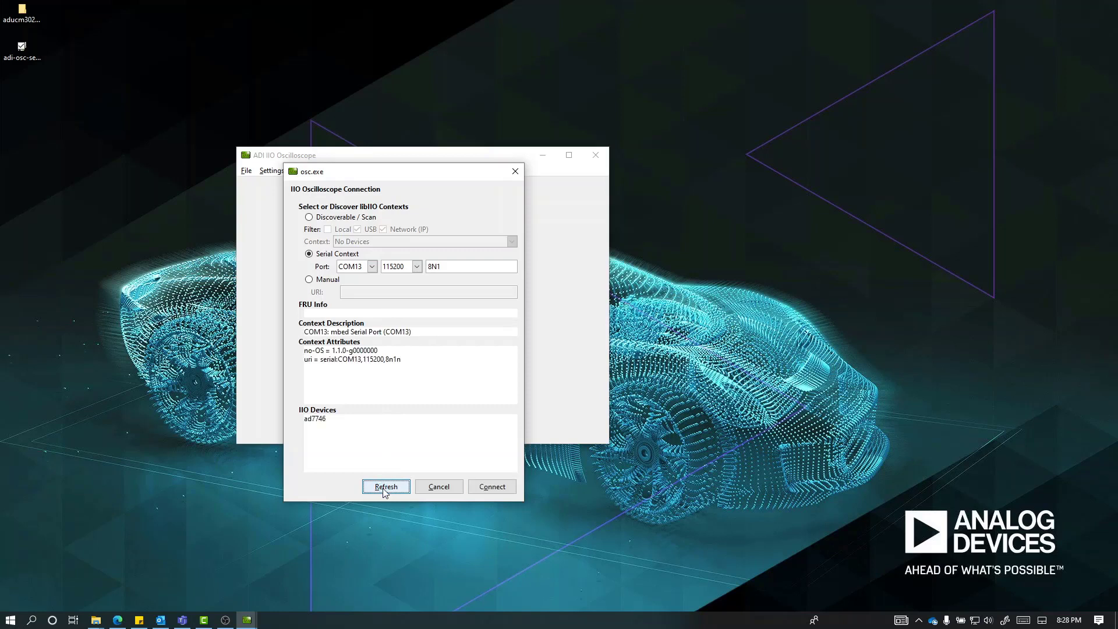
Connect to the ad7746, enable all its channels in DMM, and start live readings
left_click(492, 490)
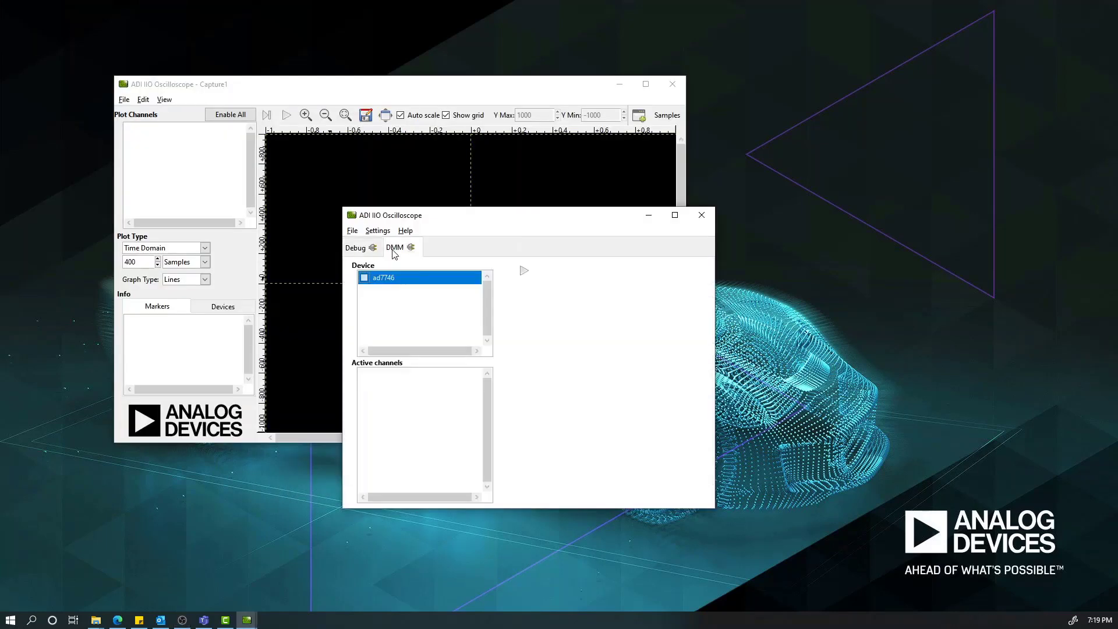
left_click(364, 278)
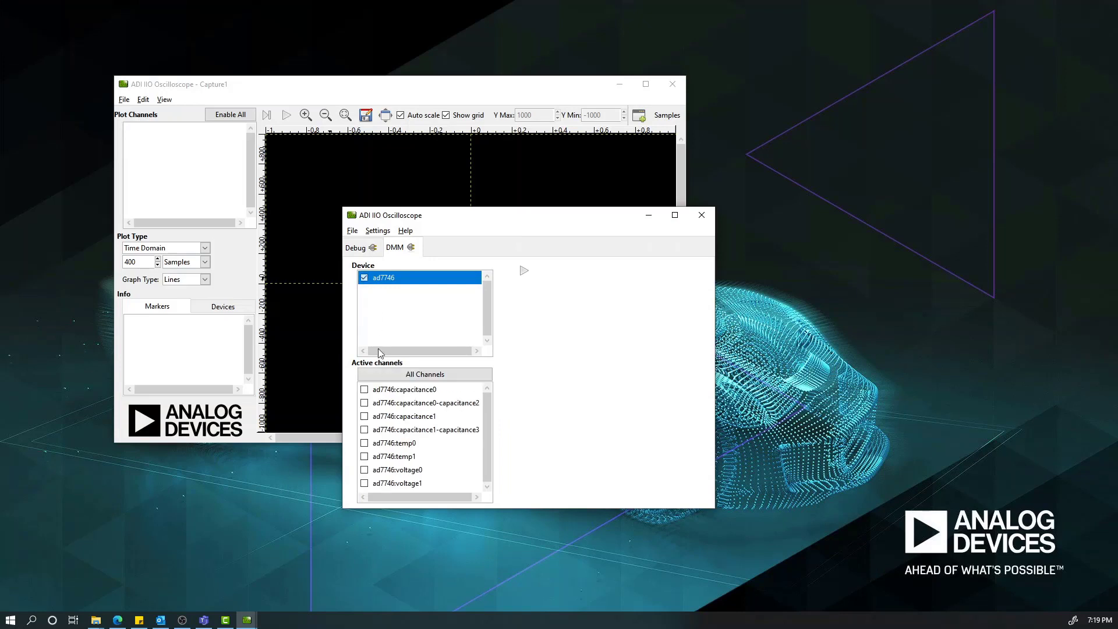
left_click(525, 271)
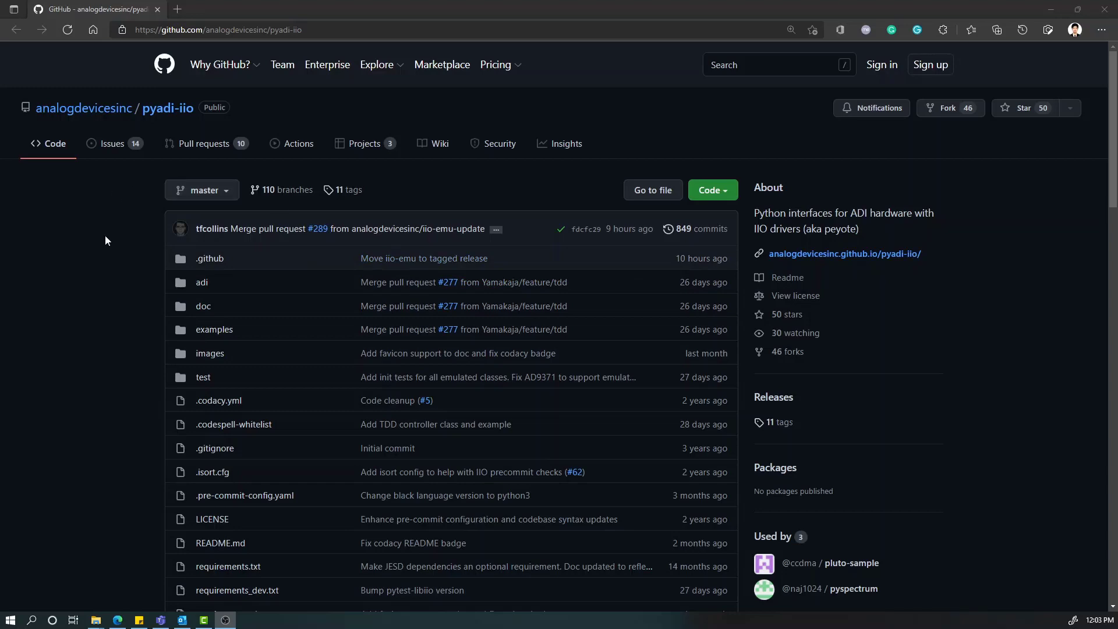
Scroll the pyadi-iio README down to its Installing sections
scroll(106, 236, "down", 20)
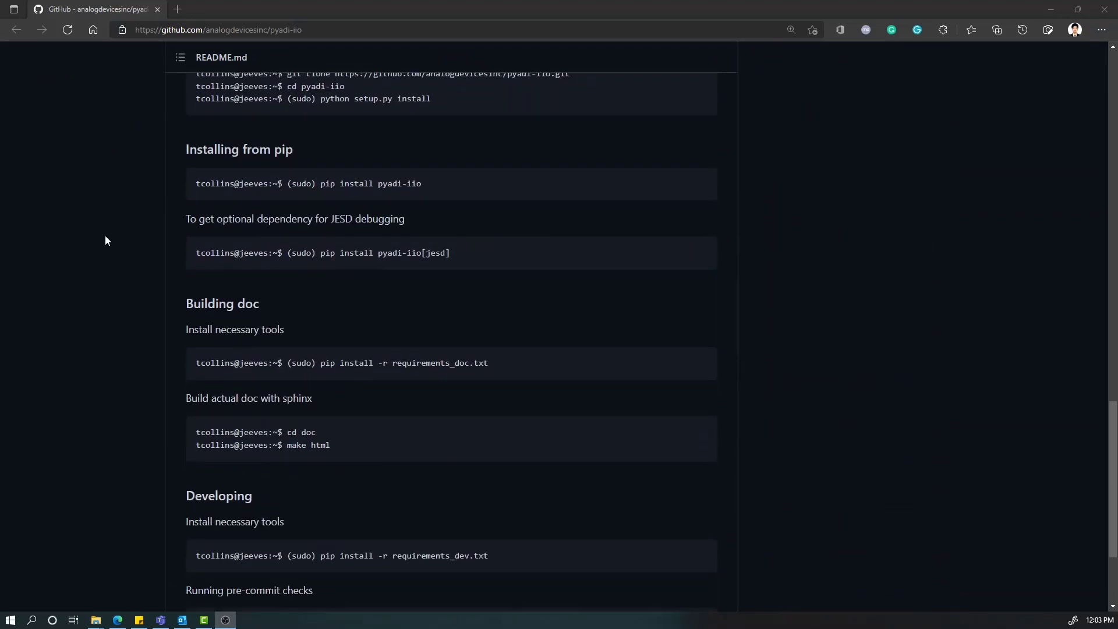
scroll(106, 235, "down", 3)
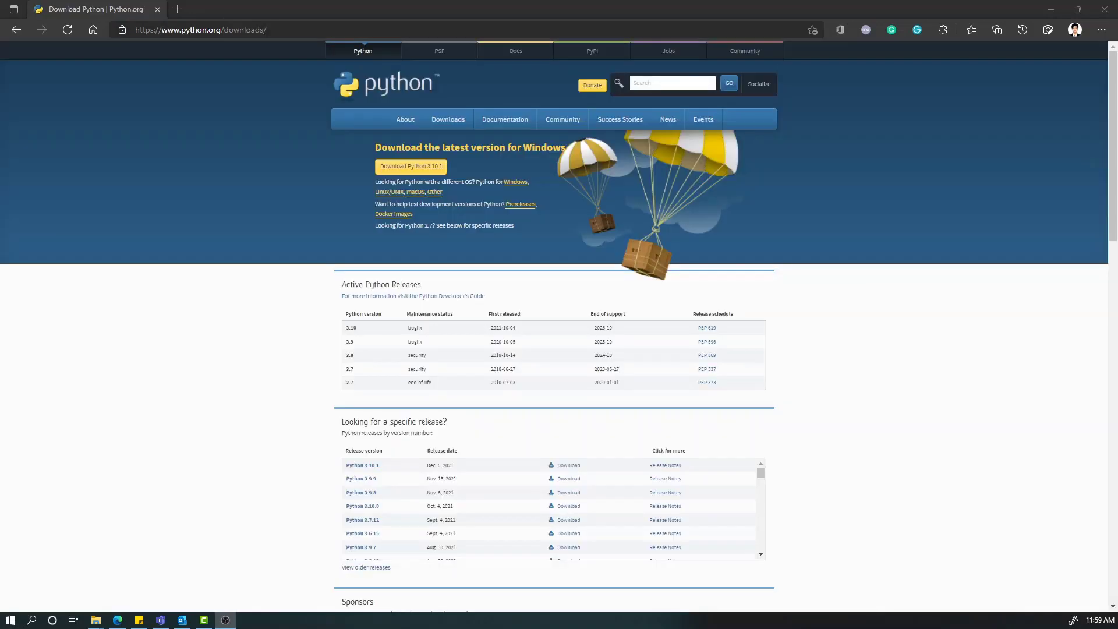
Download Python 3.10.1 and confirm in Device Manager the board is mbed Serial Port (COM13)
left_click(431, 168)
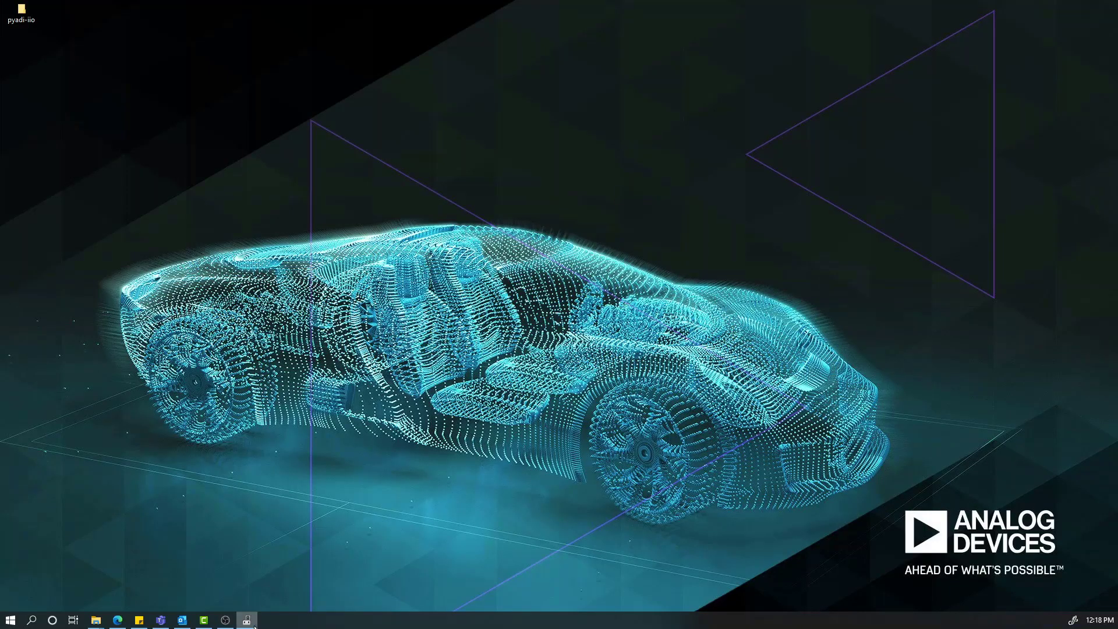
left_click(247, 620)
left_click(279, 333)
left_click(339, 355)
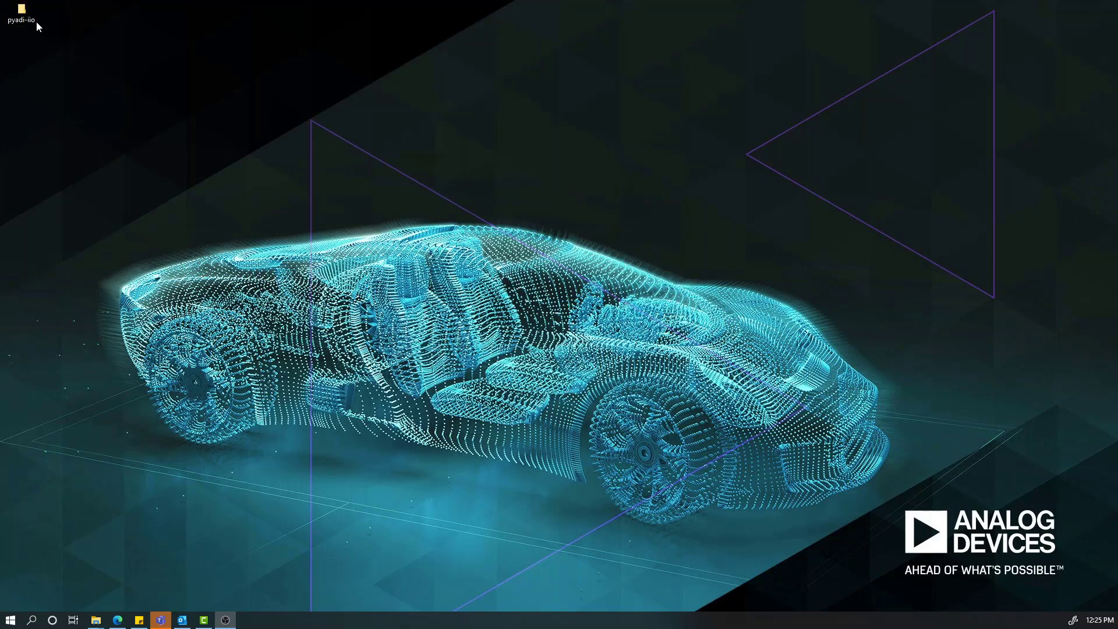
Open the ad7746 script from pyadi-iio/examples in Notepad++
left_click(30, 22)
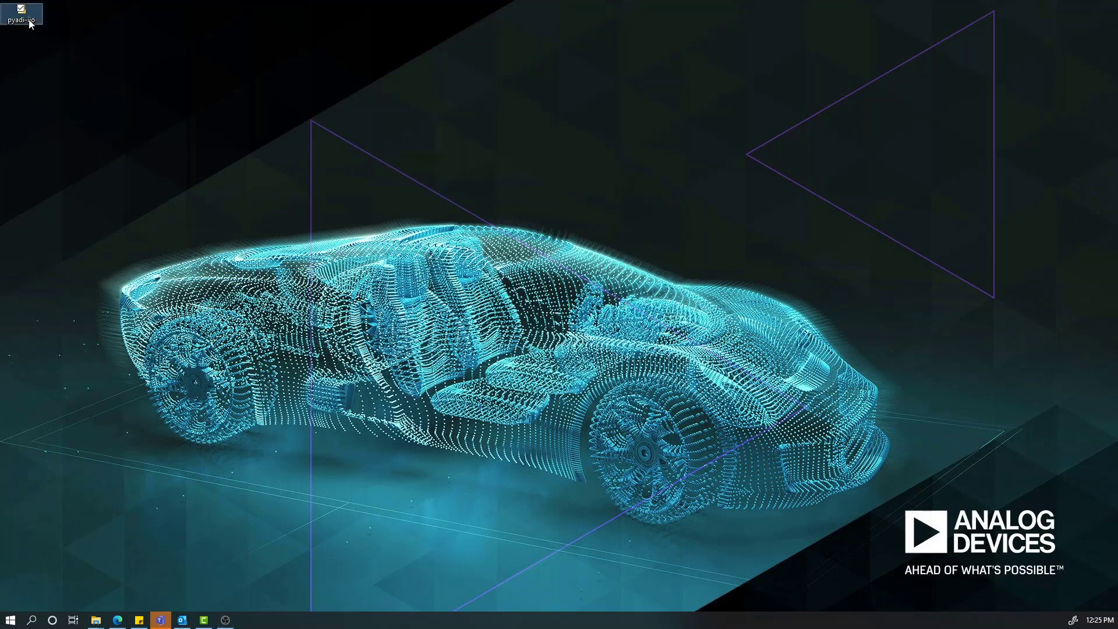
double_click(29, 22)
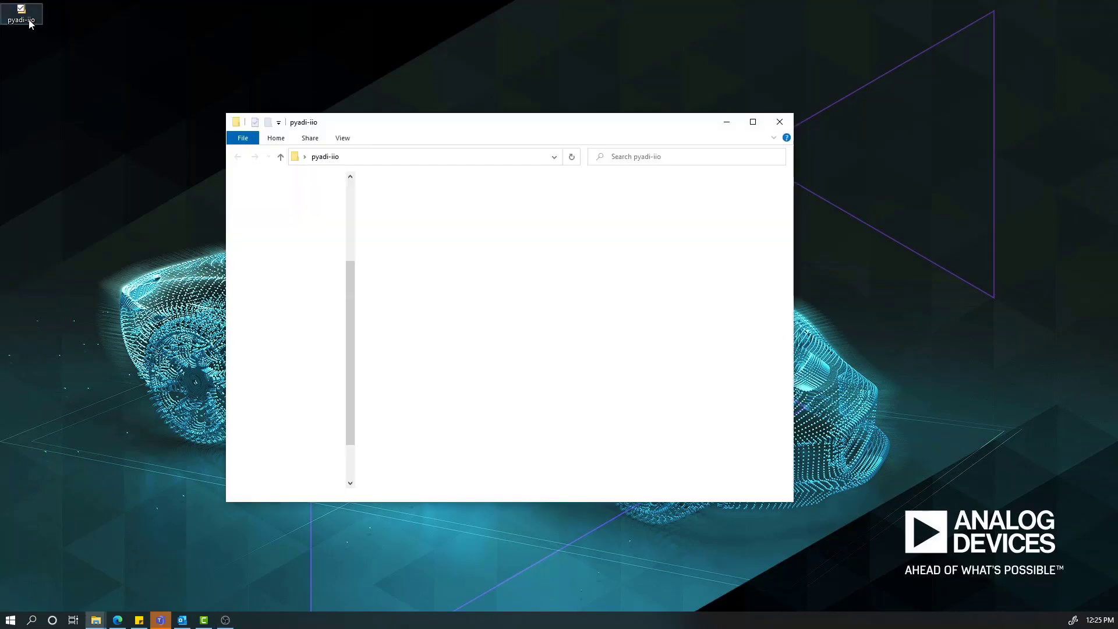
double_click(437, 257)
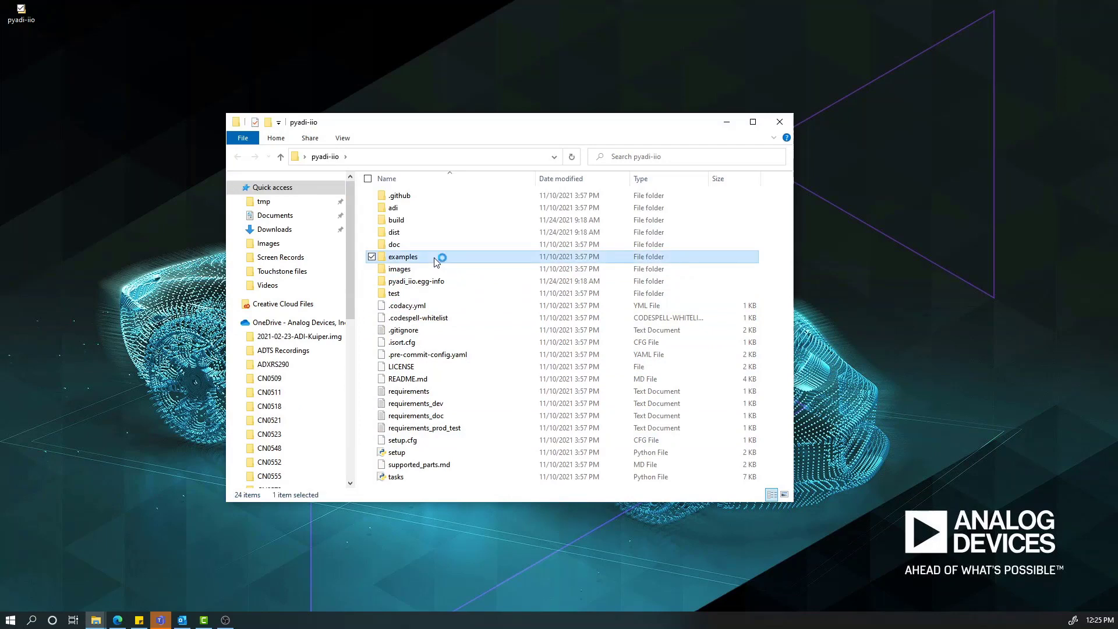
double_click(413, 245)
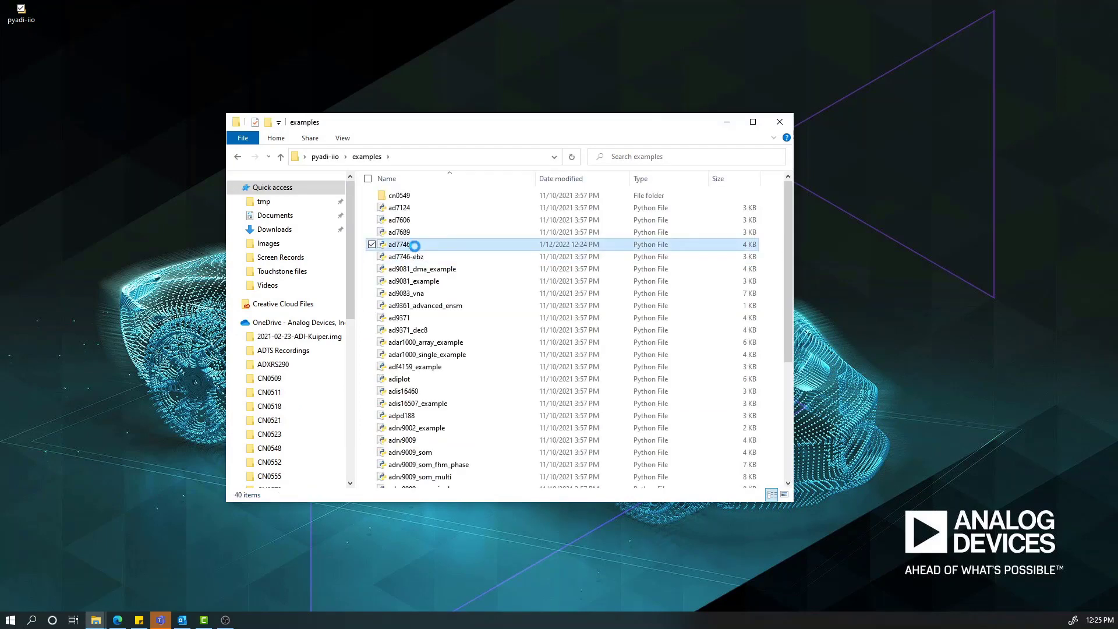
right_click(415, 245)
left_click(352, 332)
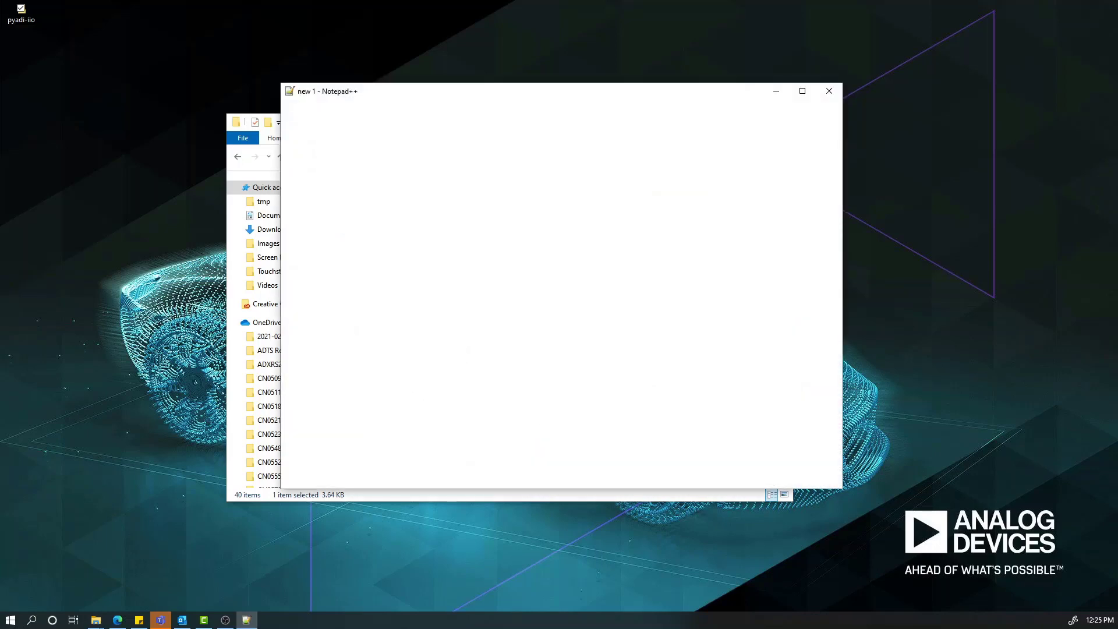
Check that the script's uri is serial:COM13,115200,8n1
scroll(522, 323, "down", 9)
scroll(522, 324, "down", 2)
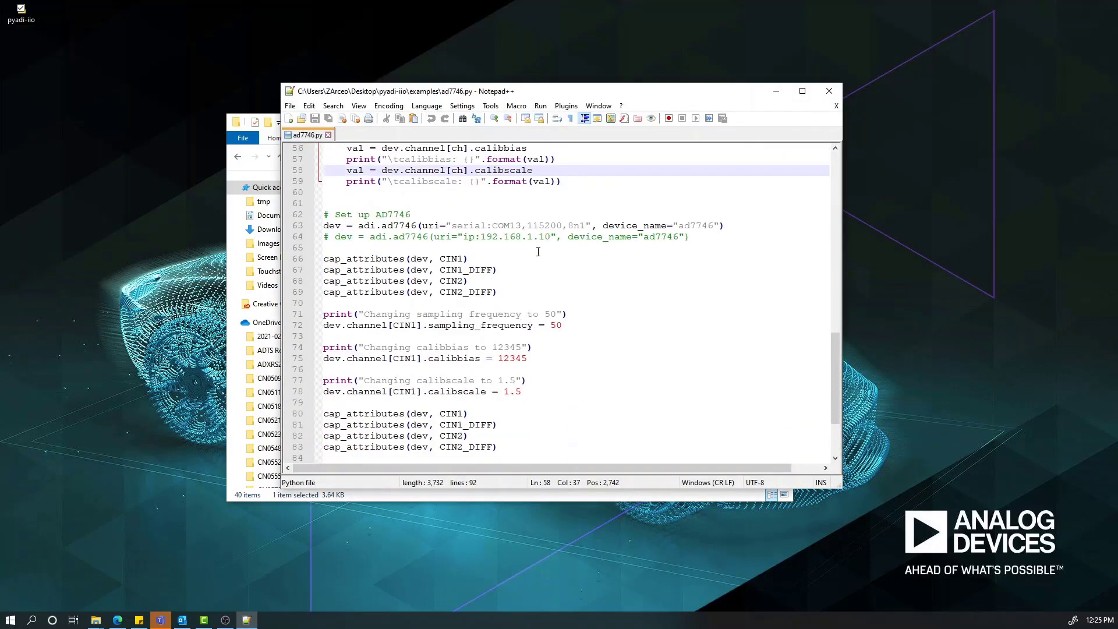
left_click_drag(442, 229, 522, 228)
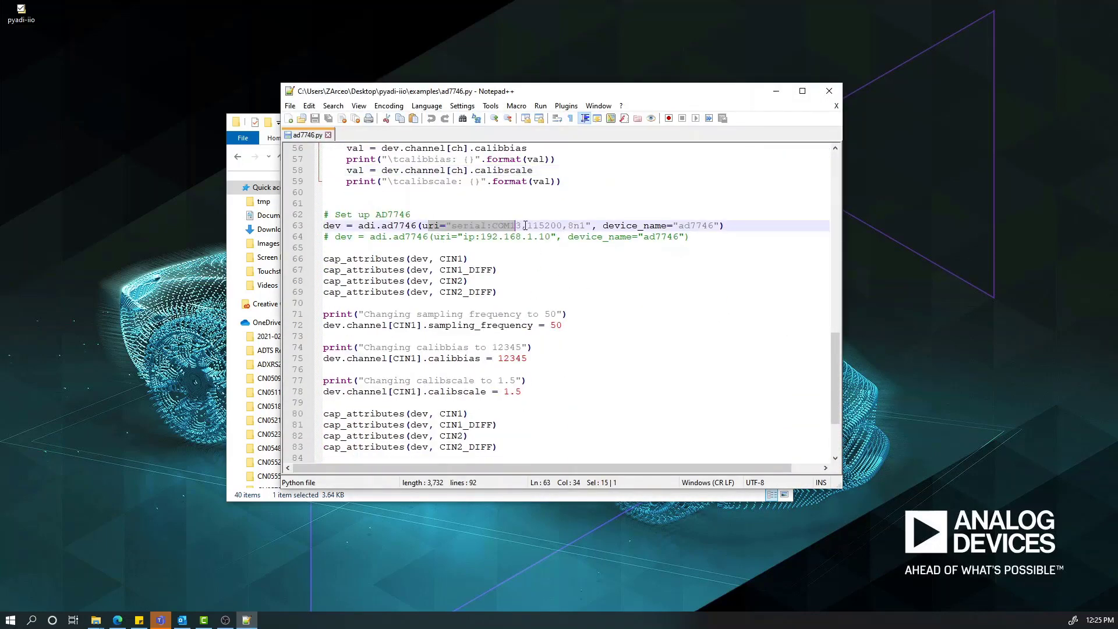
left_click(522, 228)
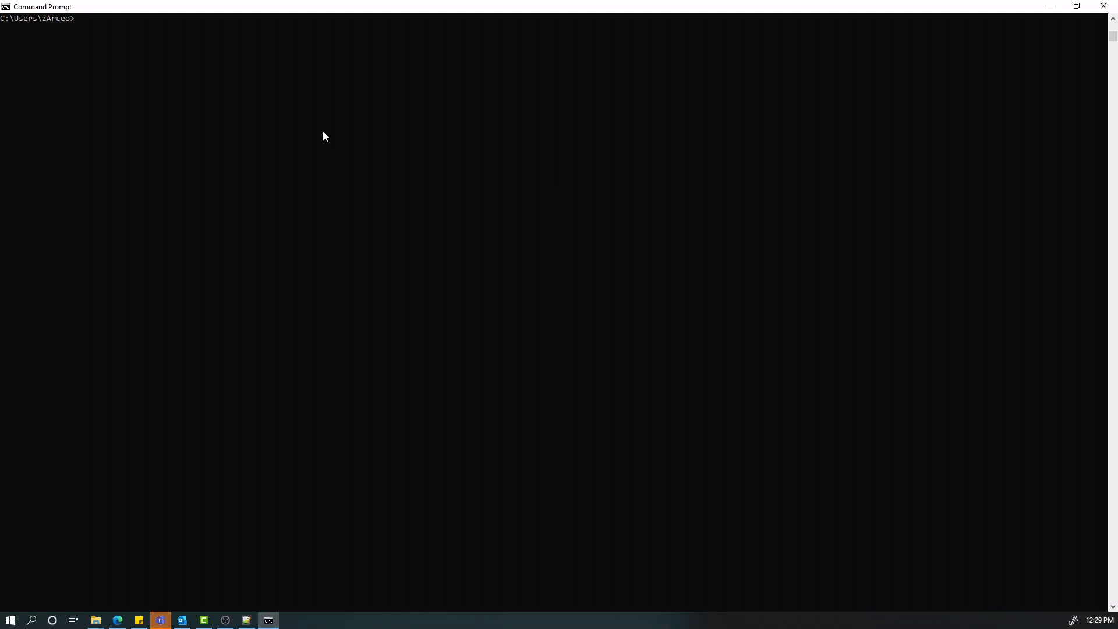
Change to Desktop/pyadi-iio/examples and run python ad7746.py
type("Desktop/pyadi-iio/examples")
key("Return")
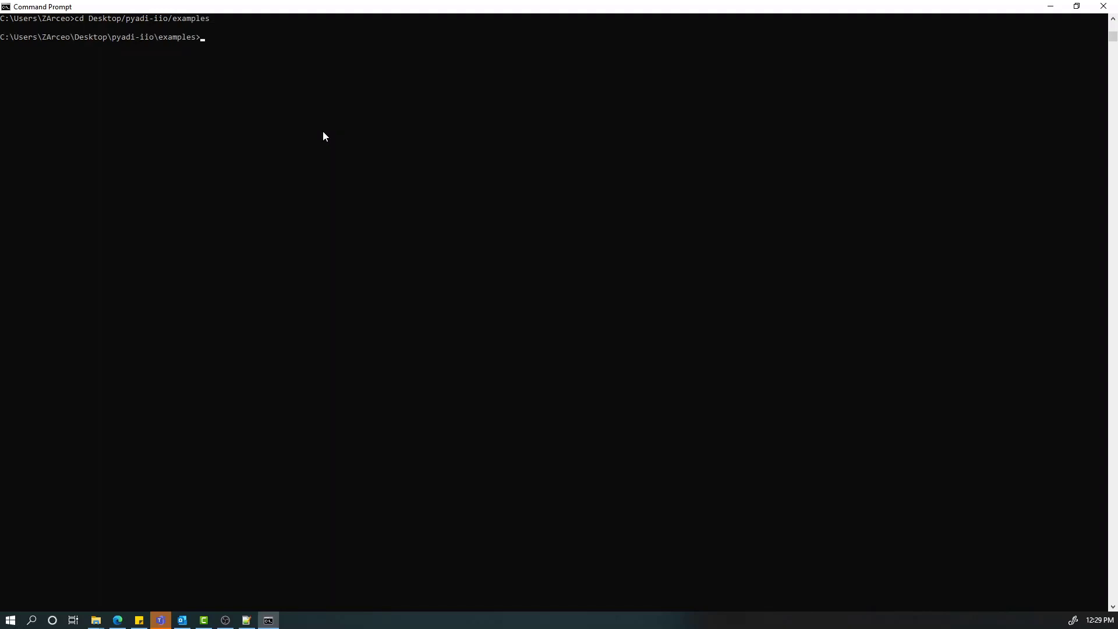
type("python ad7746.py")
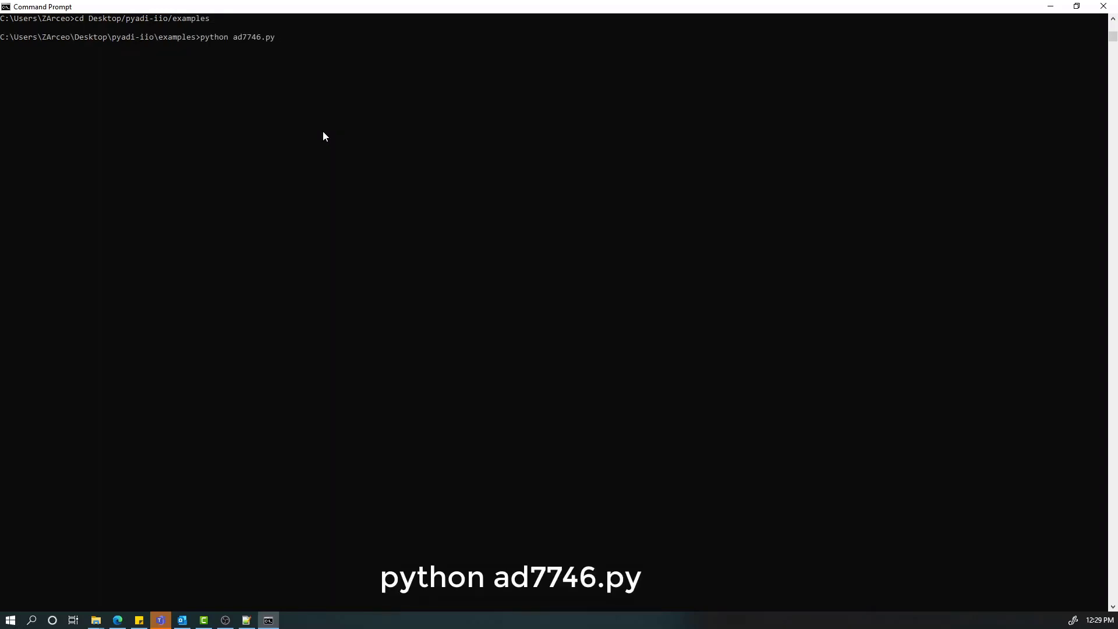
key("Return")
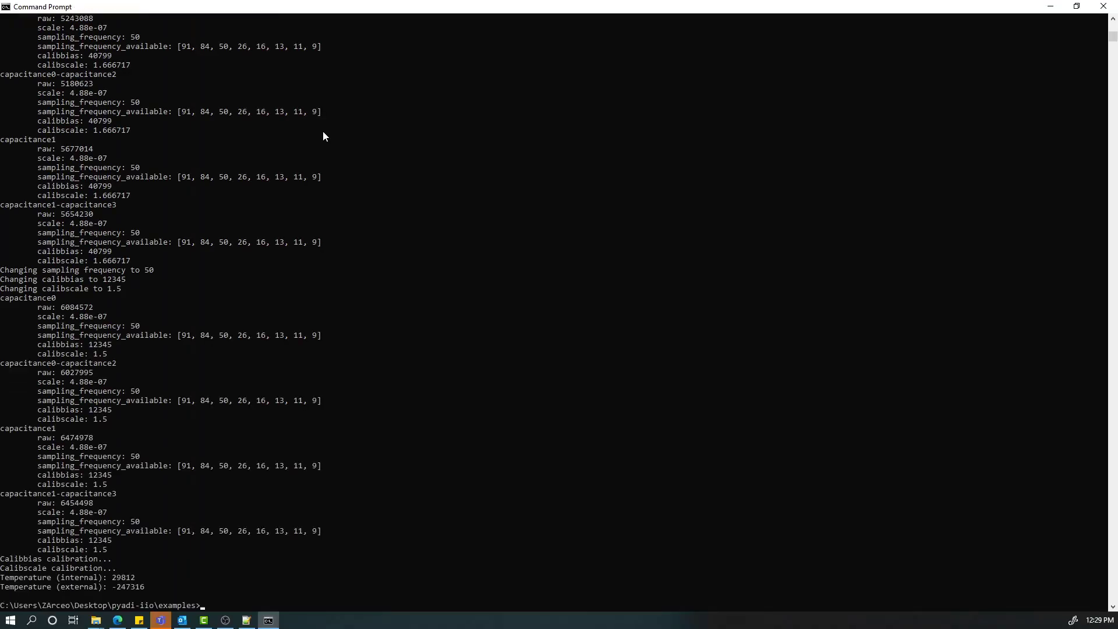